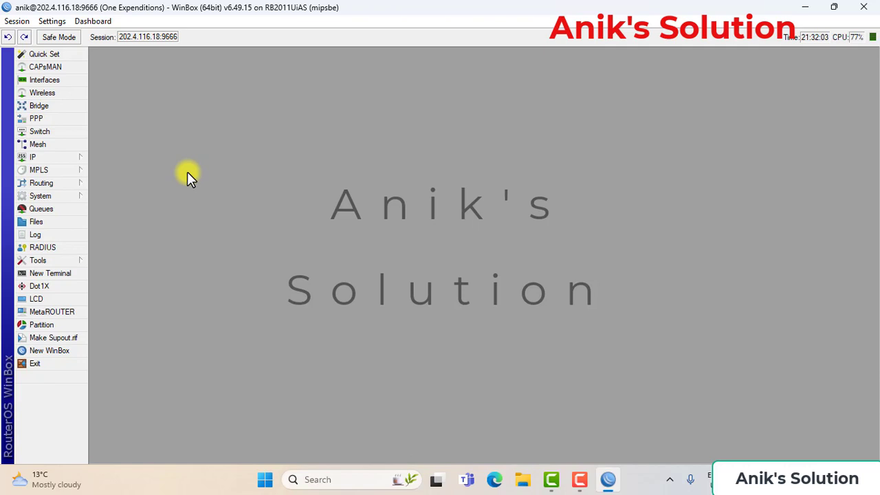
Step: Show the router's interface list and open the system Scheduler over it, moved clear of the centre
click(59, 81)
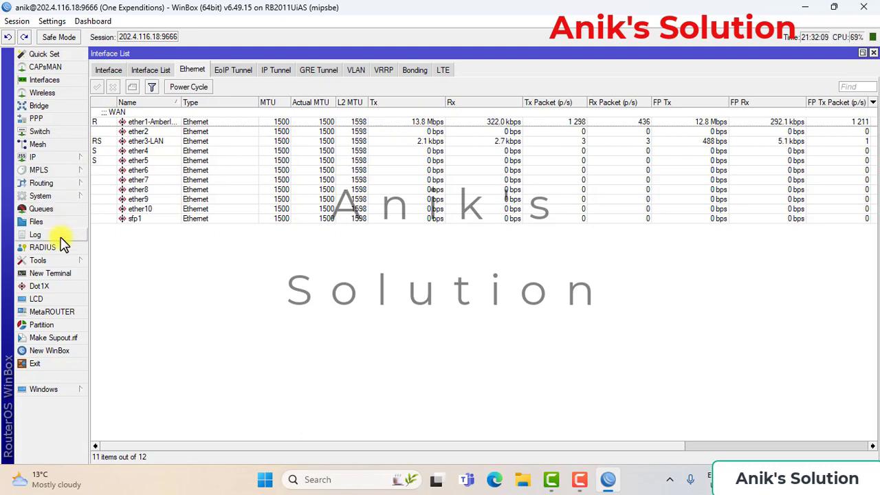
click(55, 198)
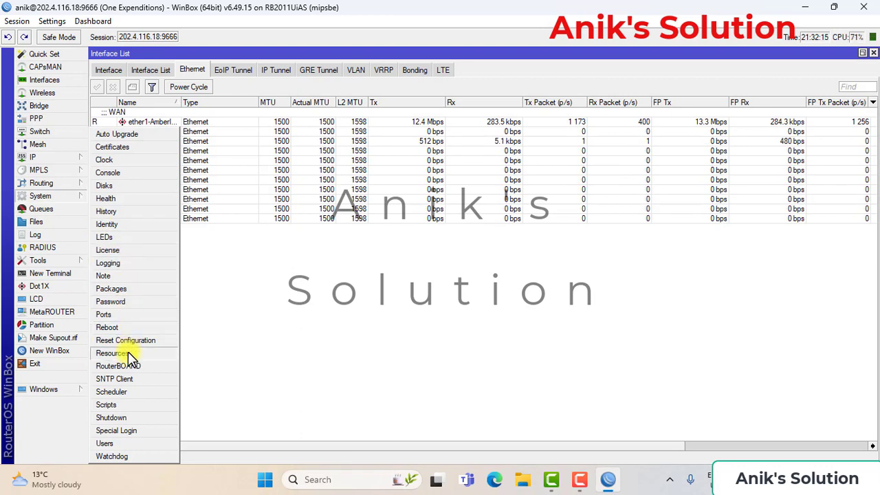
click(128, 392)
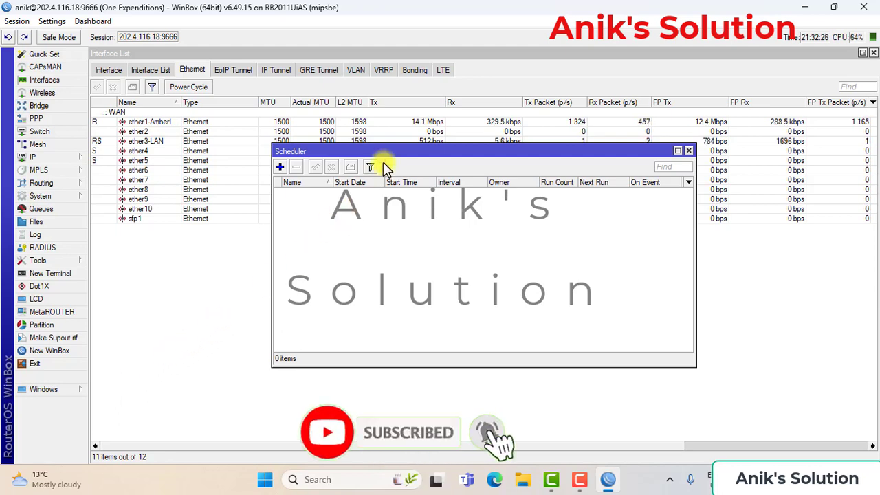
drag(389, 153, 234, 124)
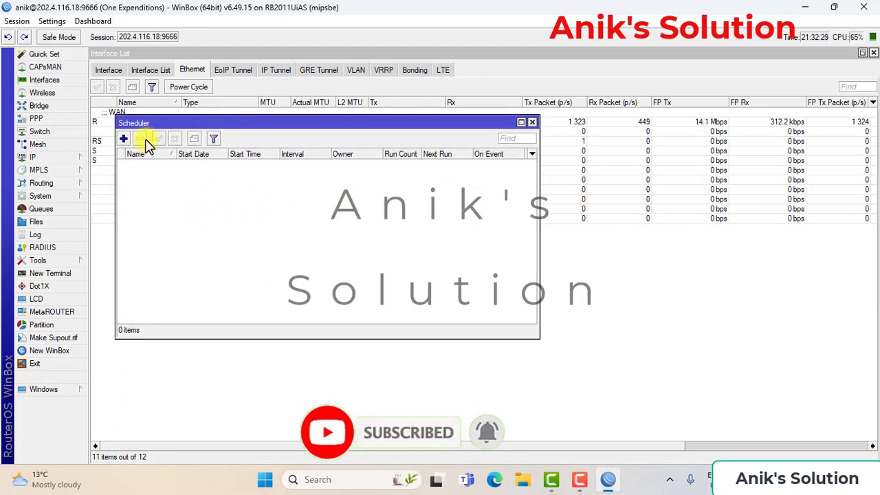
Step: Add a new schedule named Auto Reboot
click(125, 140)
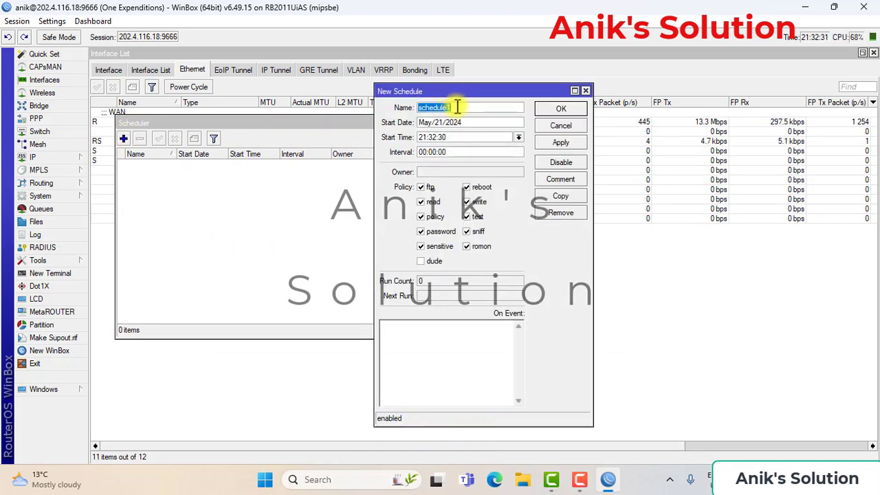
text(Auto Re)
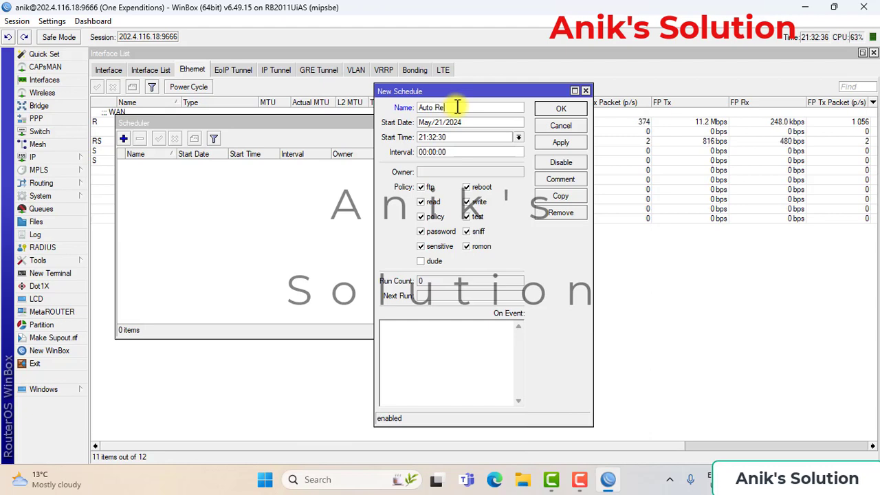
text(boo)
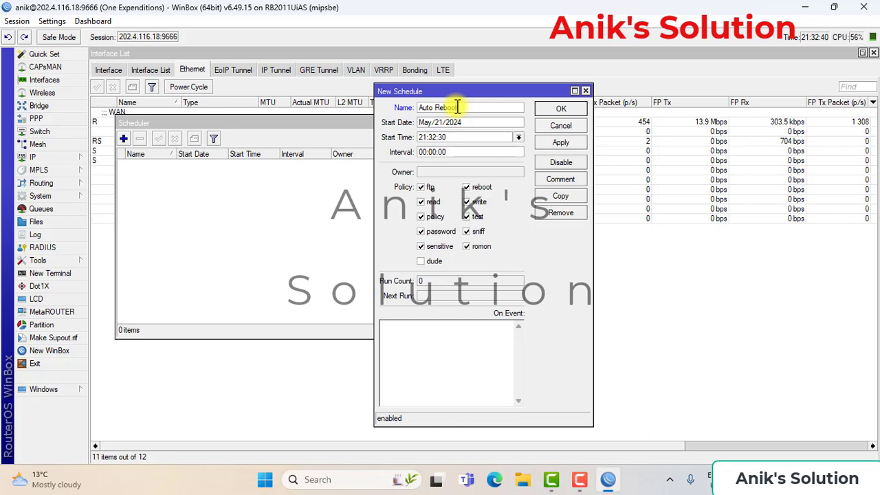
text(t)
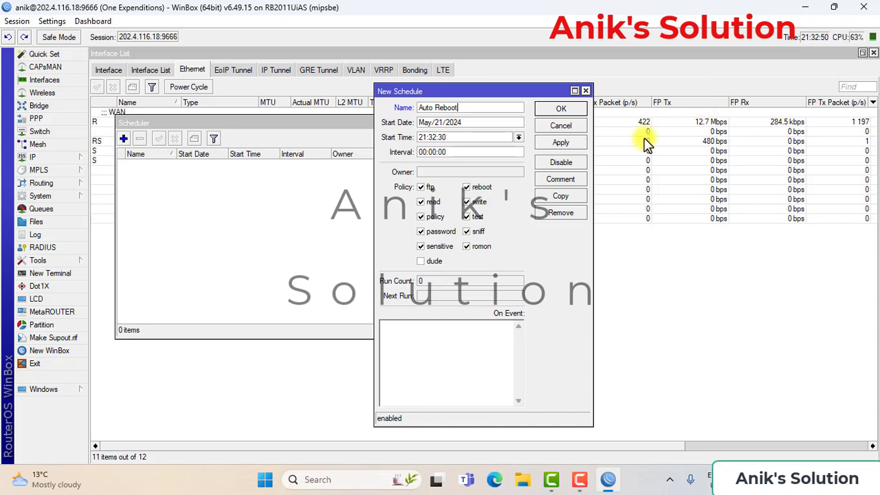
Step: Set the new schedule's start time to 21:33:00 and its interval to 1d 00:00:00
click(435, 139)
key(BackSpace)
text(3)
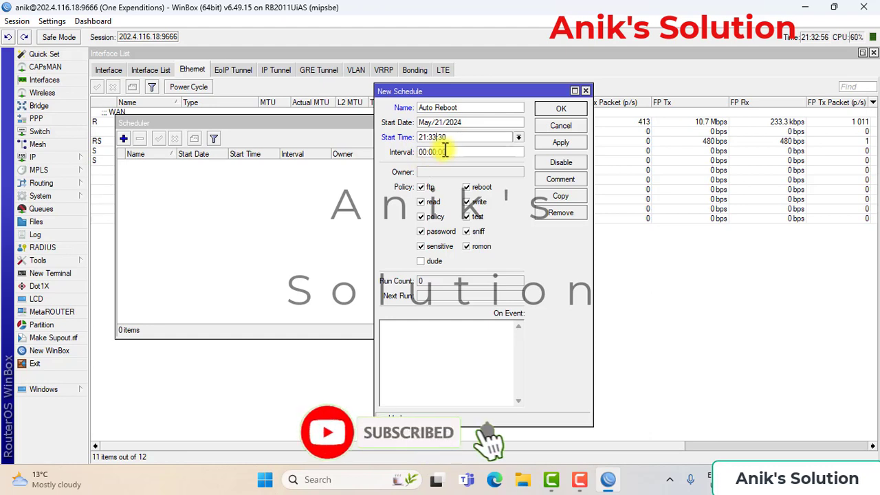
key(Right)
key(Right)
key(BackSpace)
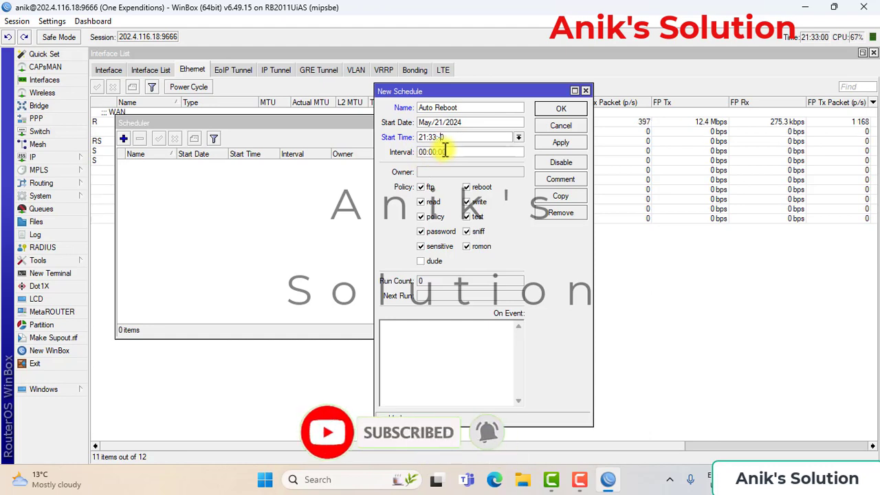
text(0)
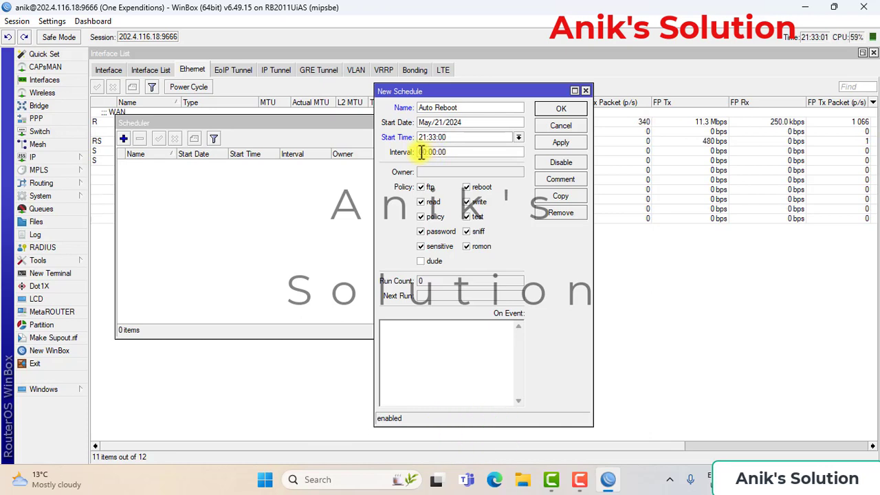
text(1d)
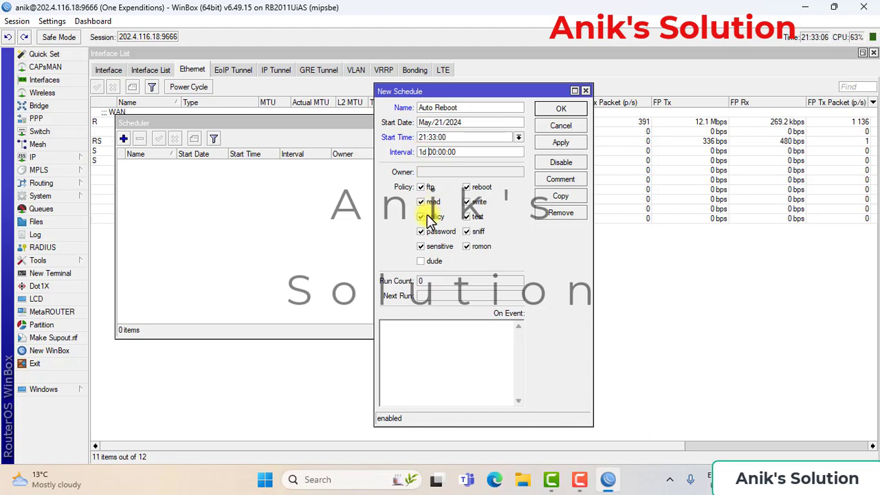
Step: Tick the dude policy, enter /system reboot as the On Event command, and save the schedule
click(422, 264)
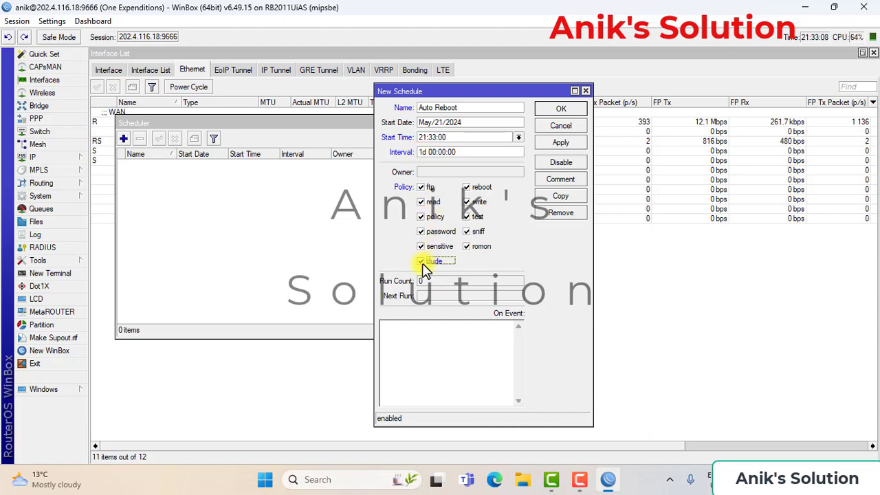
click(402, 337)
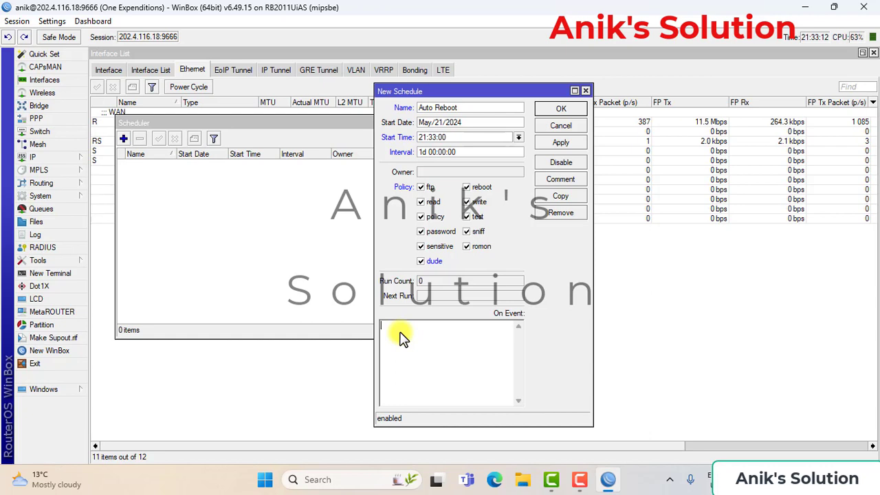
text(/syste)
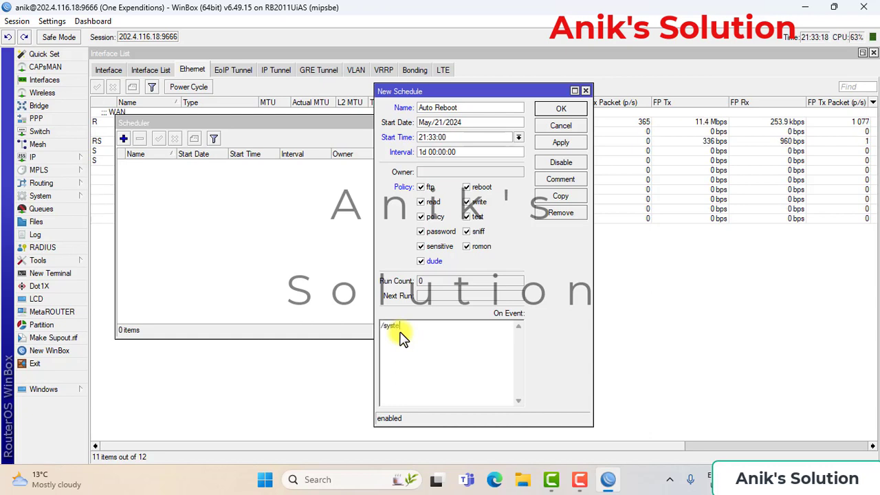
text(m reboot)
click(550, 145)
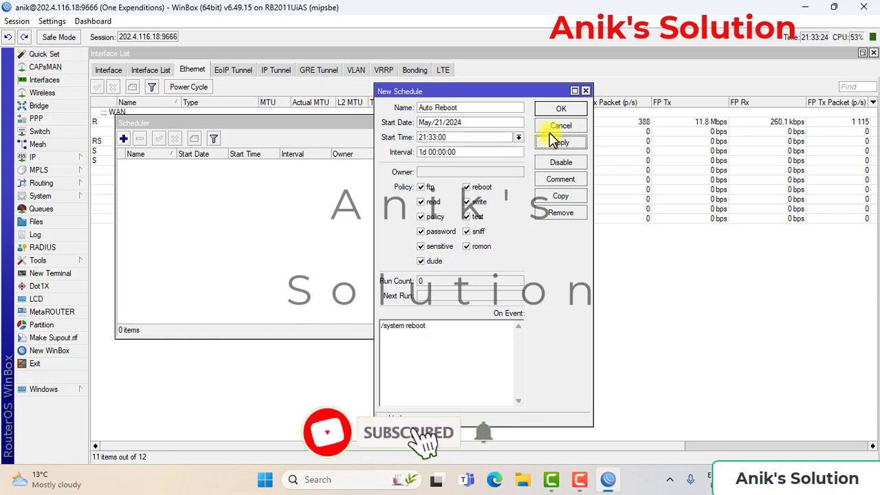
click(559, 110)
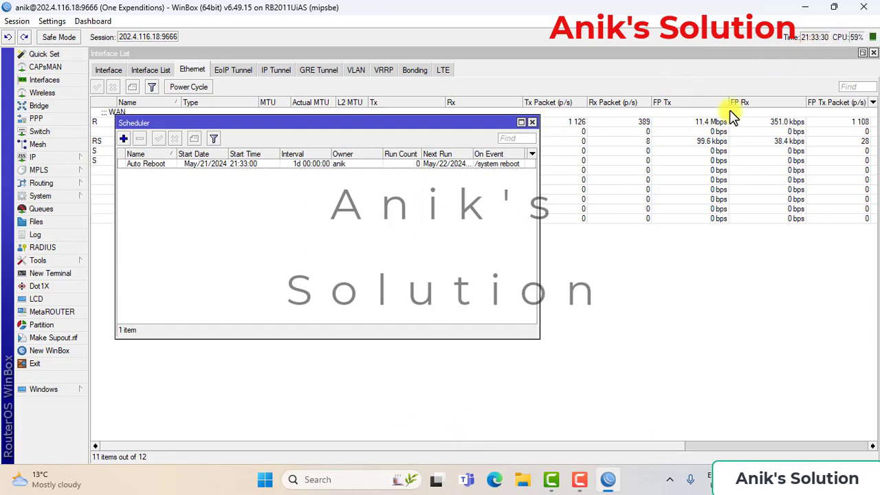
Step: Set the Auto Reboot schedule's start time to 21:35:00, try to enable its dude policy, and save it
double_click(254, 164)
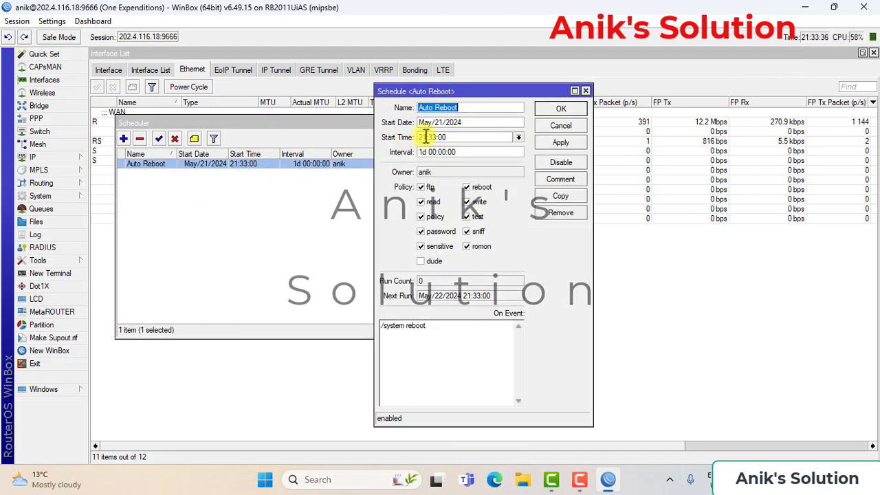
click(433, 137)
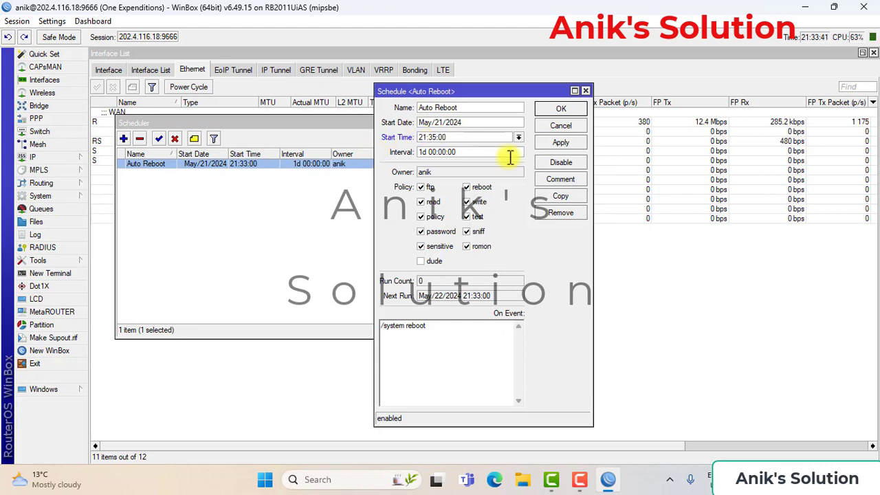
click(547, 143)
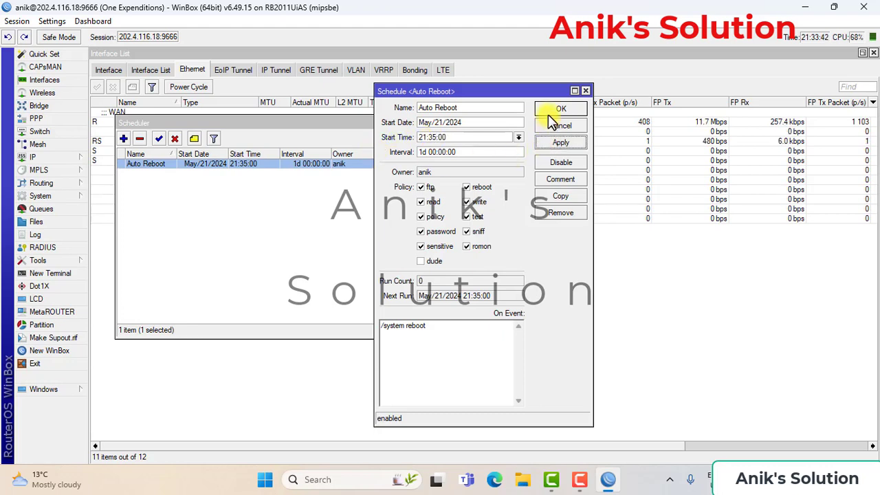
click(421, 259)
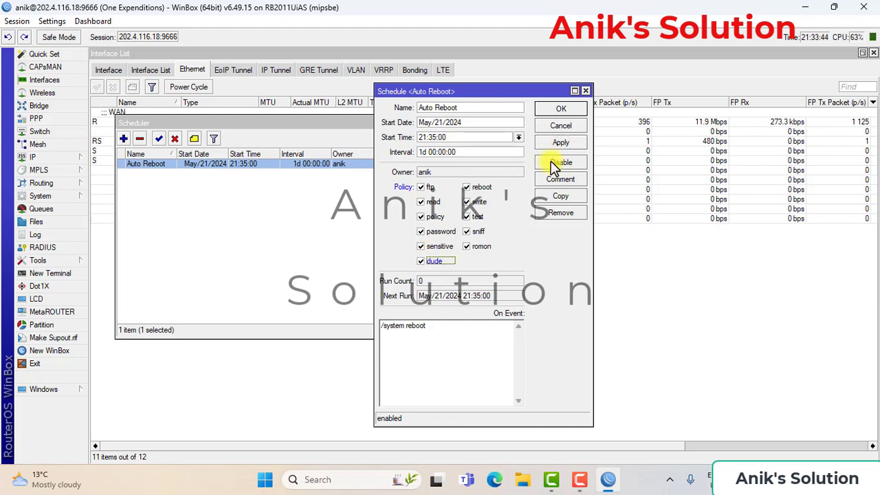
click(559, 142)
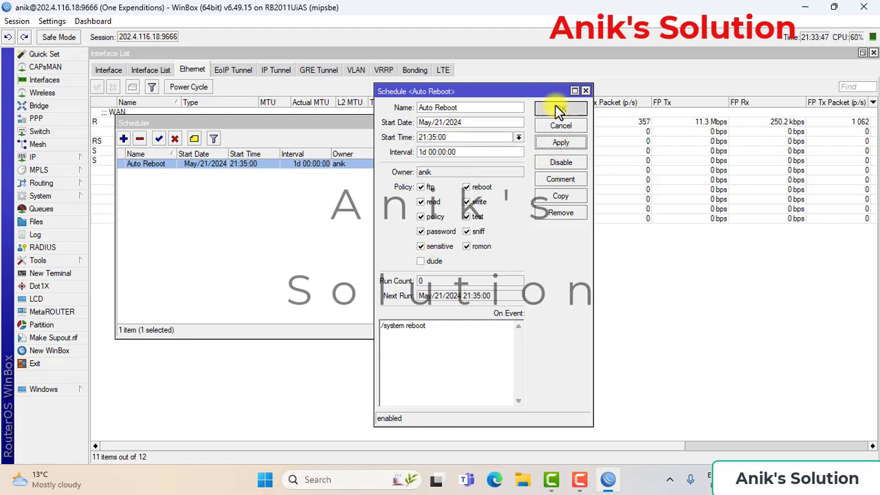
click(558, 110)
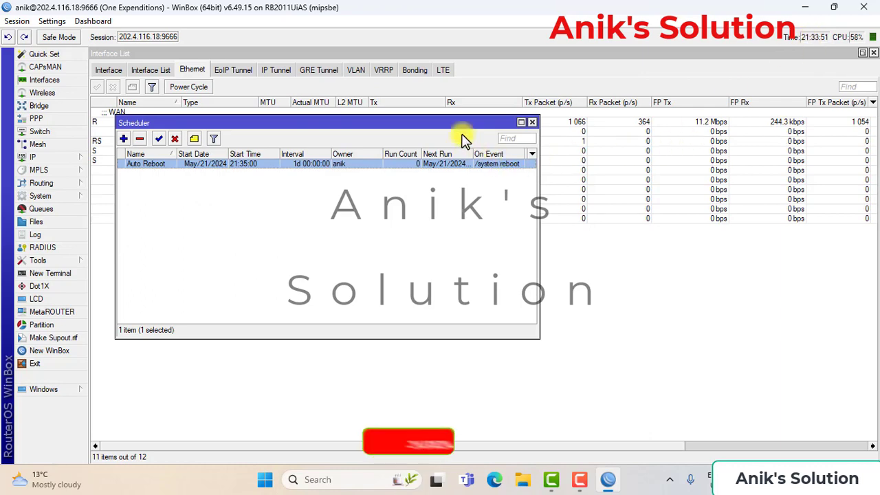
drag(449, 122, 486, 221)
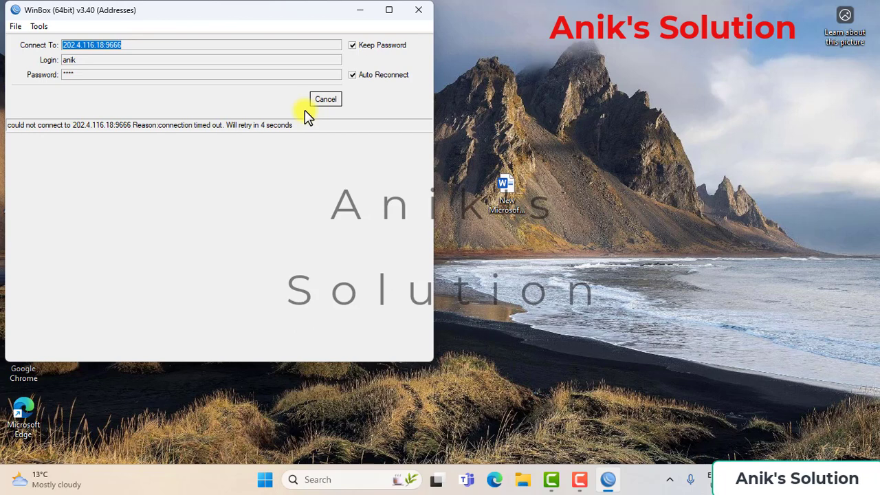
key(super+r)
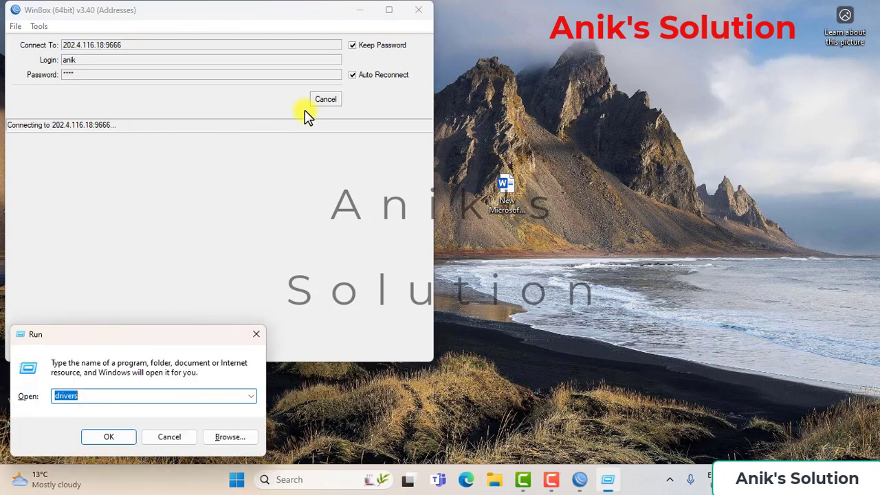
text(cm)
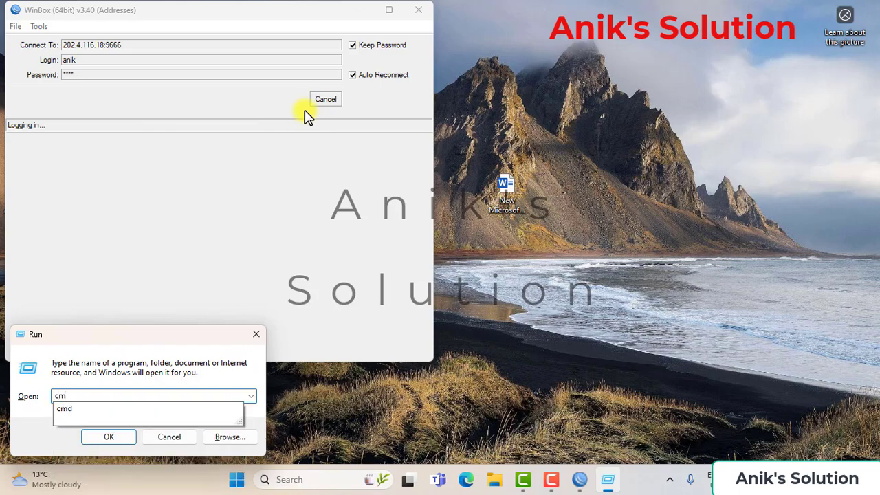
text(d)
key(BackSpace)
text(d)
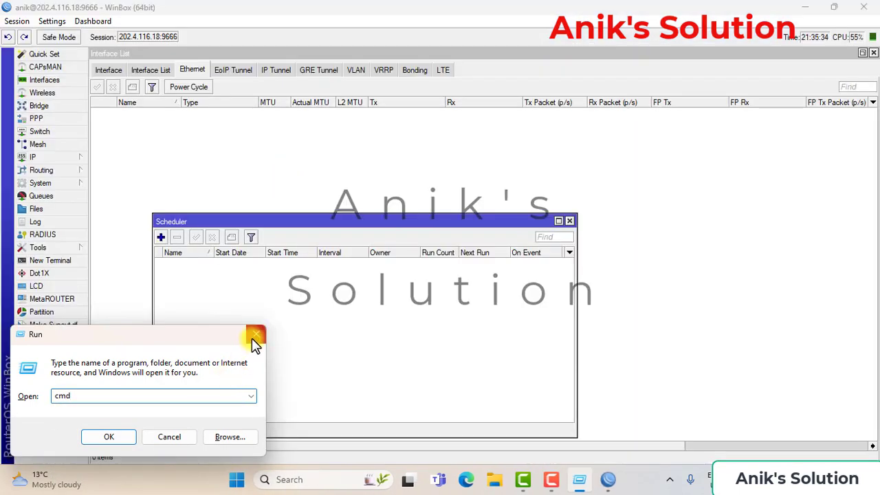
click(256, 334)
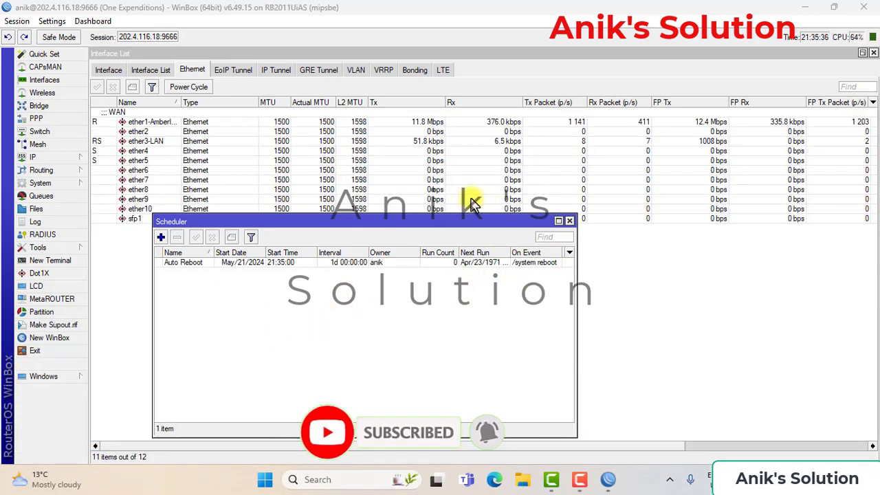
Step: Close the Scheduler window
click(569, 221)
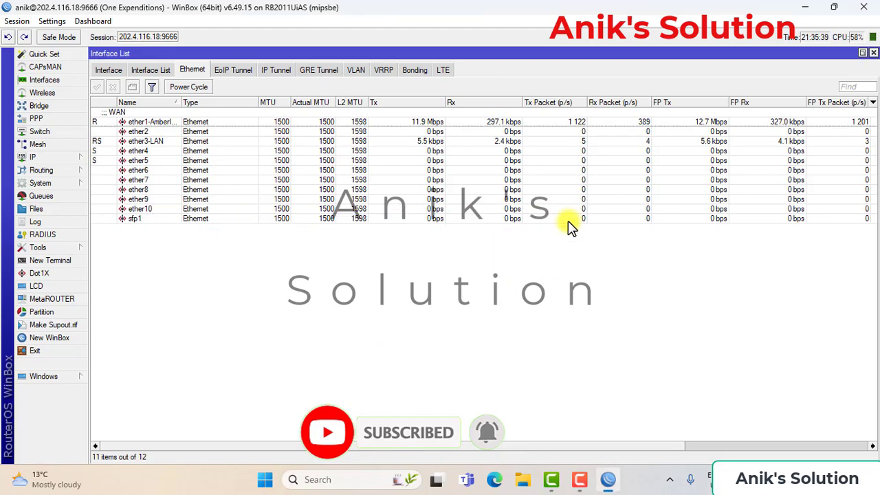